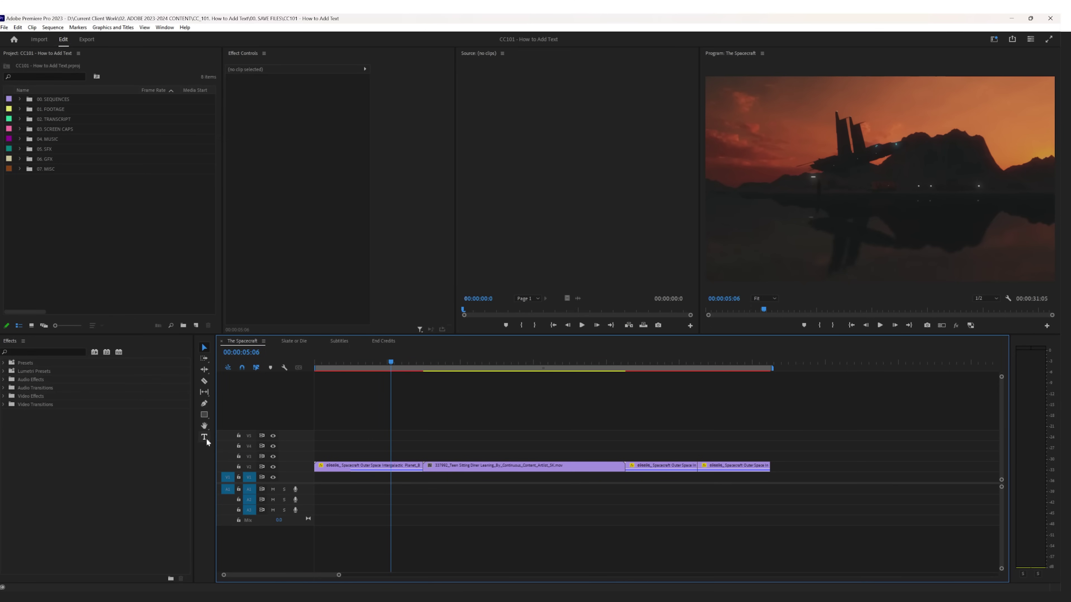
# Step: Add a 'THE SPACECRAFT' title over the footage, enlarged to size 301 and centred in the frame
pyautogui.click(205, 438)
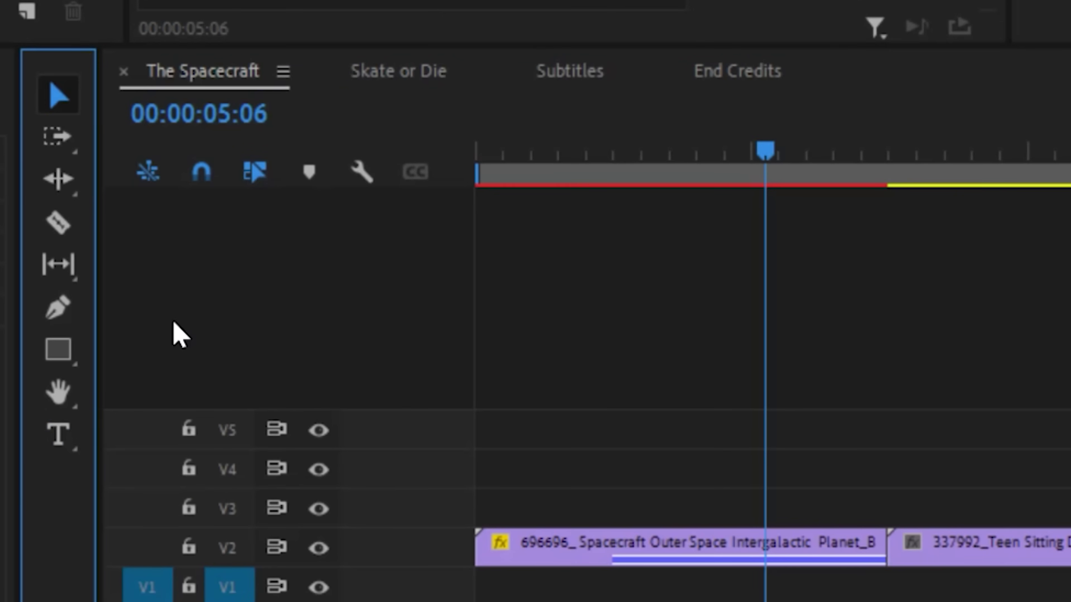
pyautogui.press('t')
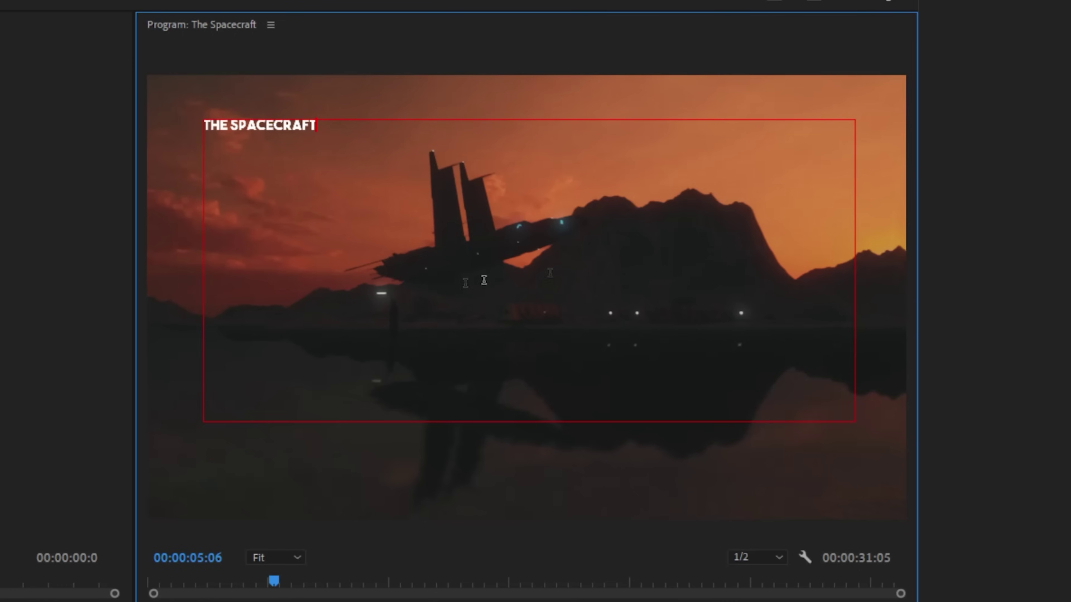
pyautogui.click(145, 8)
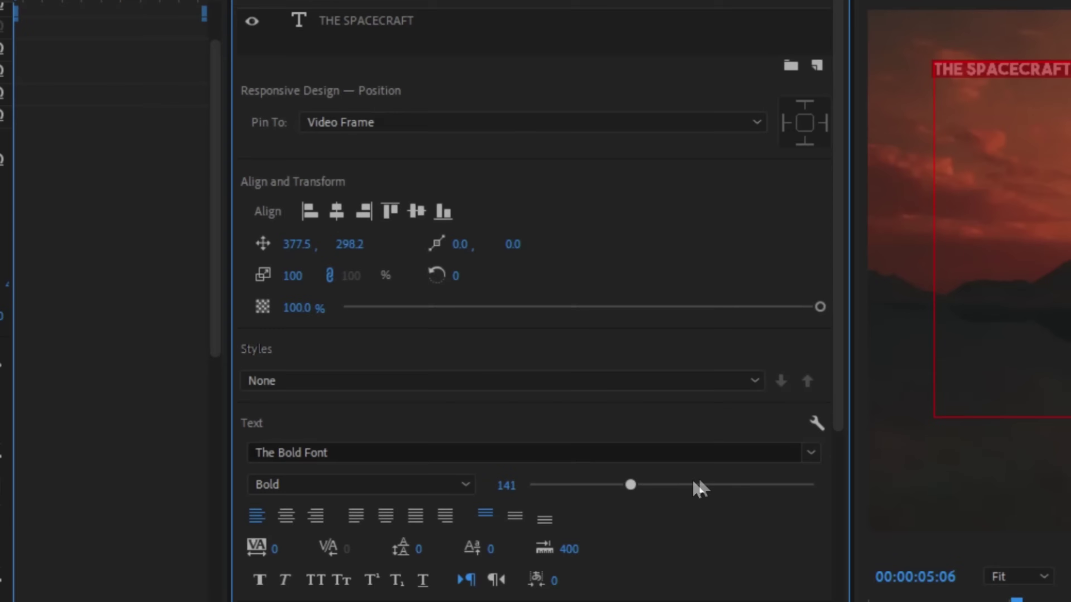
pyautogui.moveTo(695, 479); pyautogui.dragTo(755, 476)
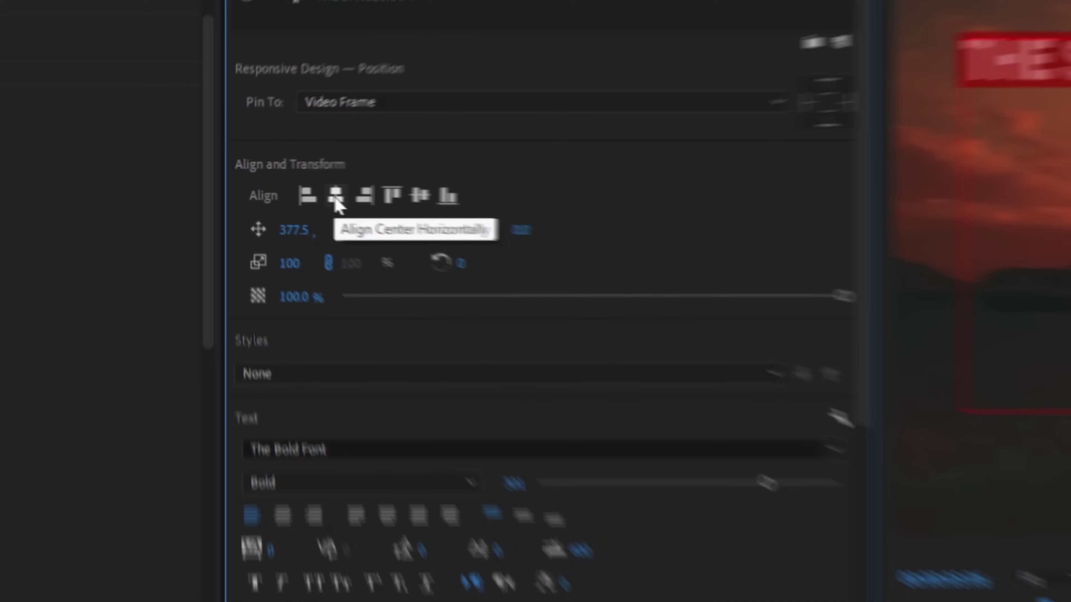
pyautogui.click(337, 206)
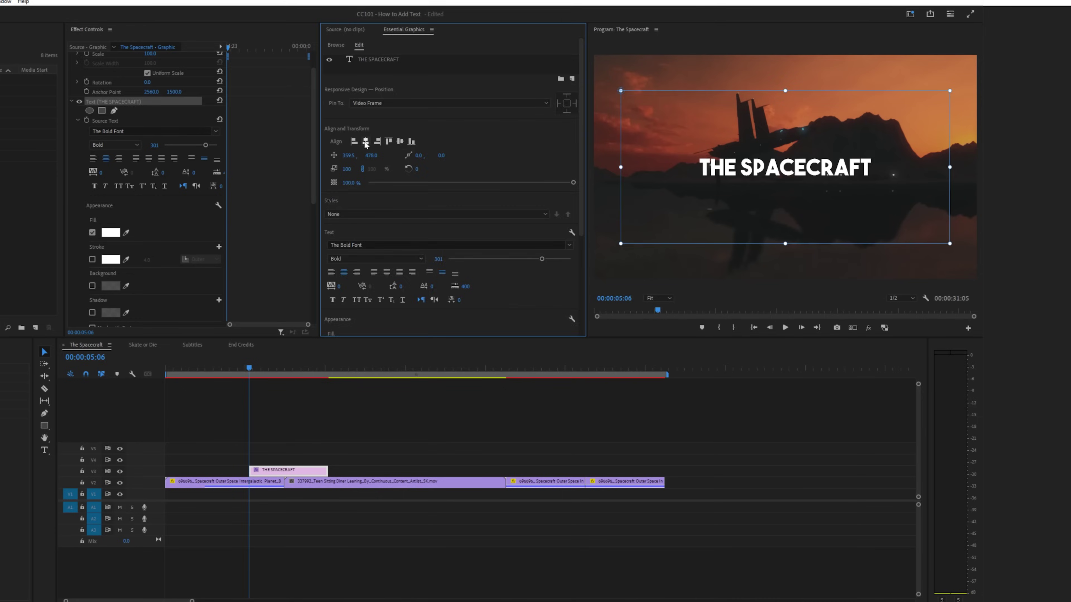
pyautogui.click(572, 79)
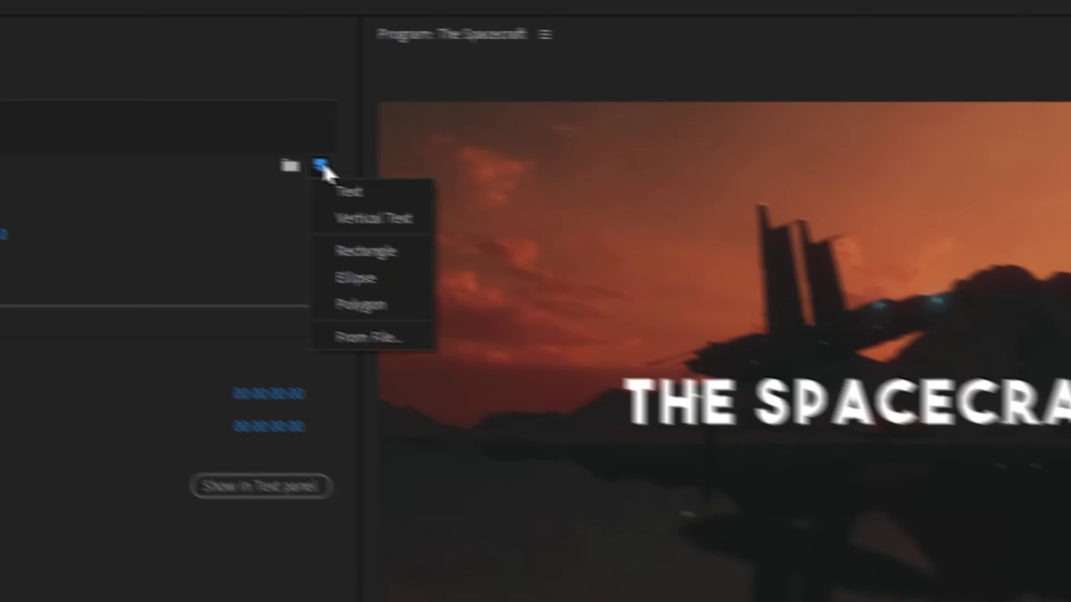
# Step: Add an Ellipse layer and give the title a red fill with a pink outer stroke of 9.0
pyautogui.click(538, 329)
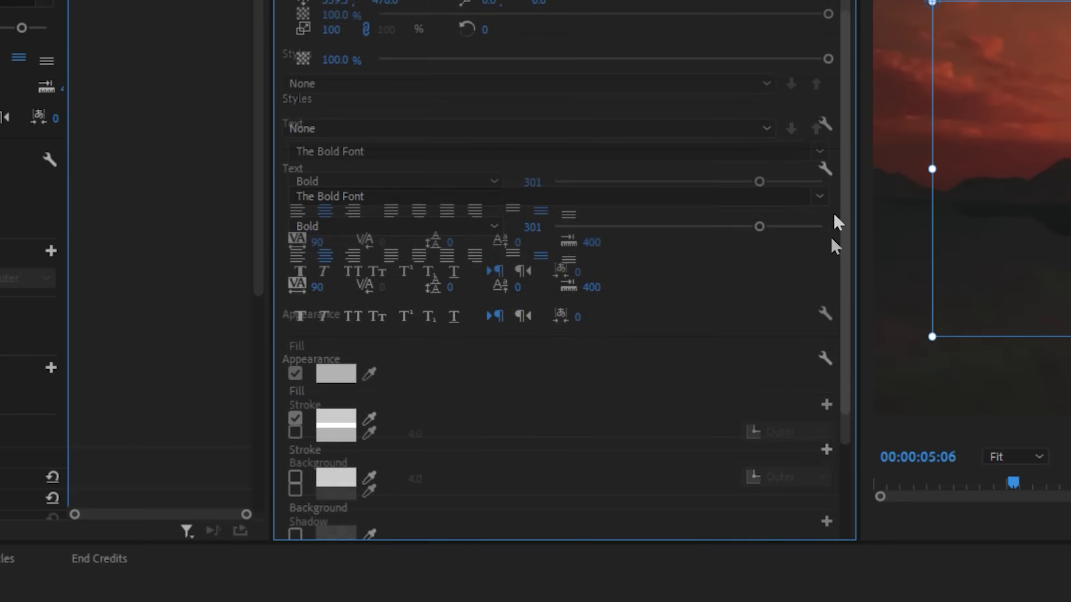
pyautogui.scroll(-5, 834, 222)
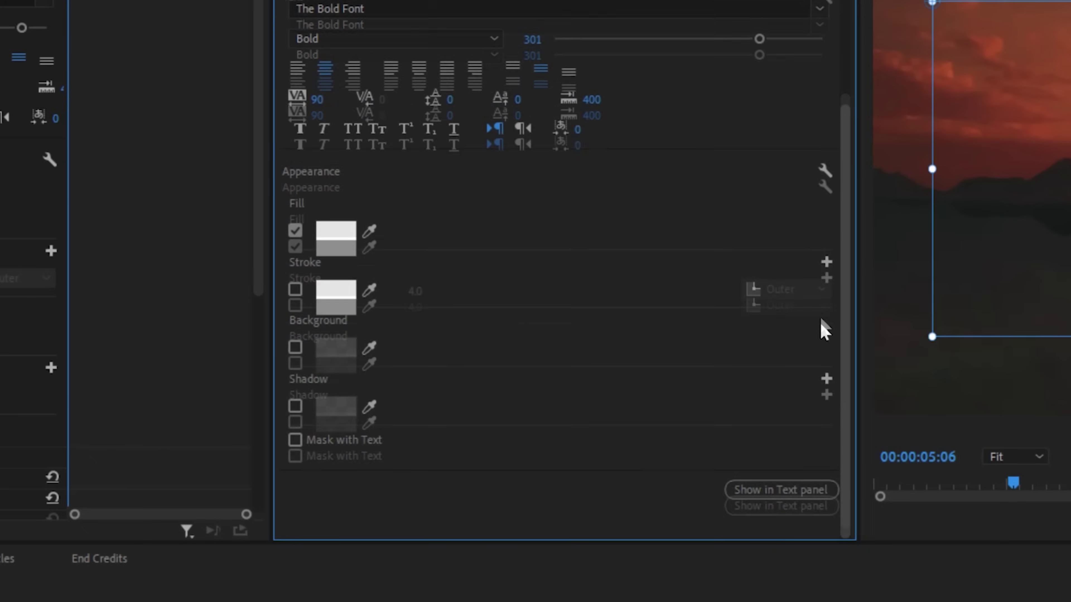
pyautogui.click(337, 231)
pyautogui.click(428, 447)
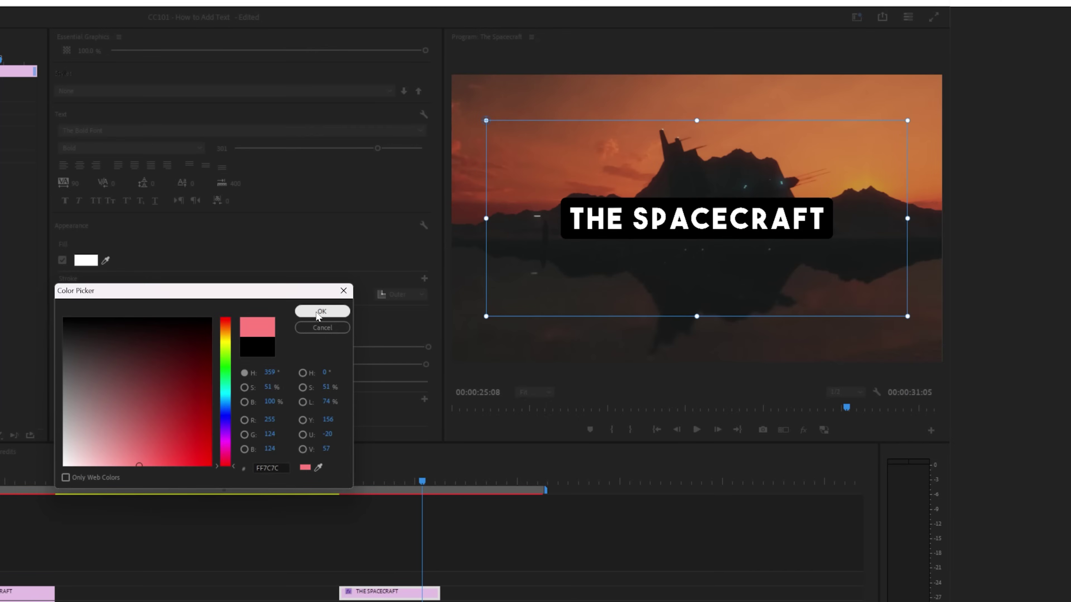
pyautogui.click(321, 312)
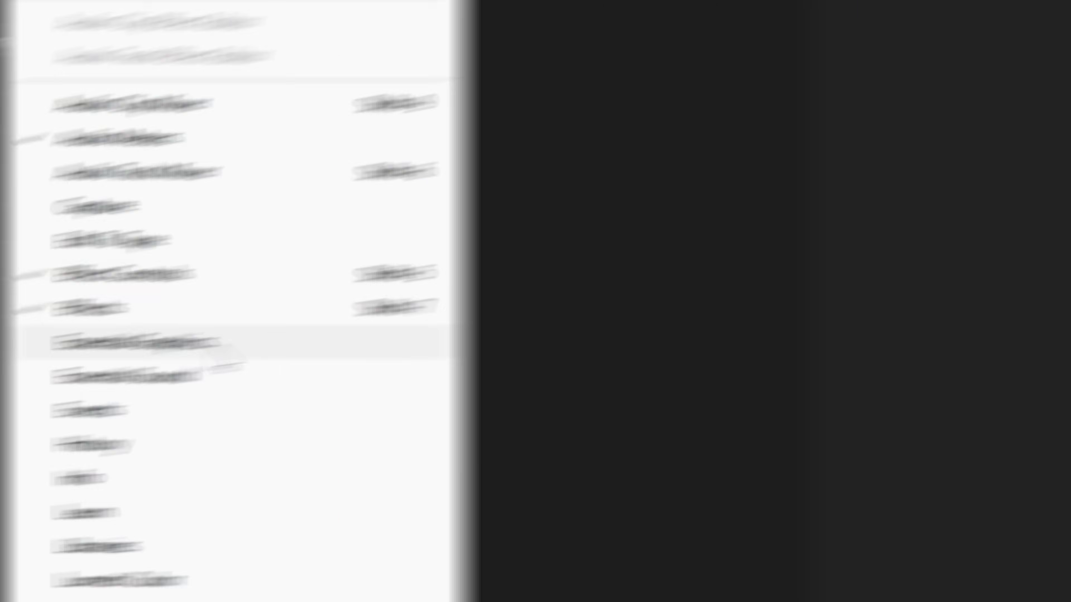
# Step: Search Adobe Stock for free 'liquid title' templates and place Morphing Liquid Motion Title on V2
pyautogui.click(531, 527)
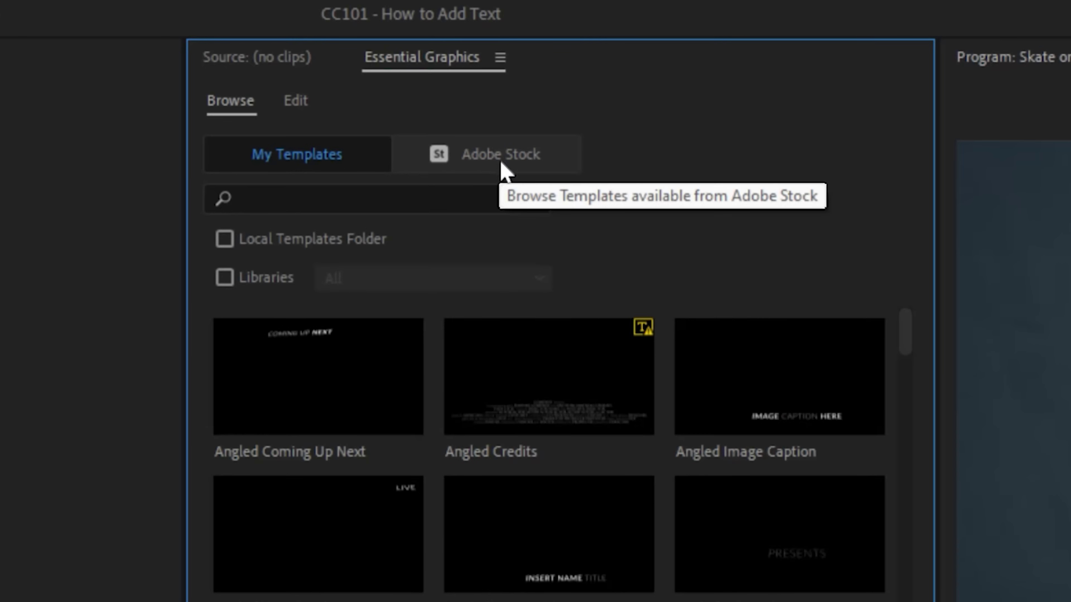
pyautogui.click(487, 166)
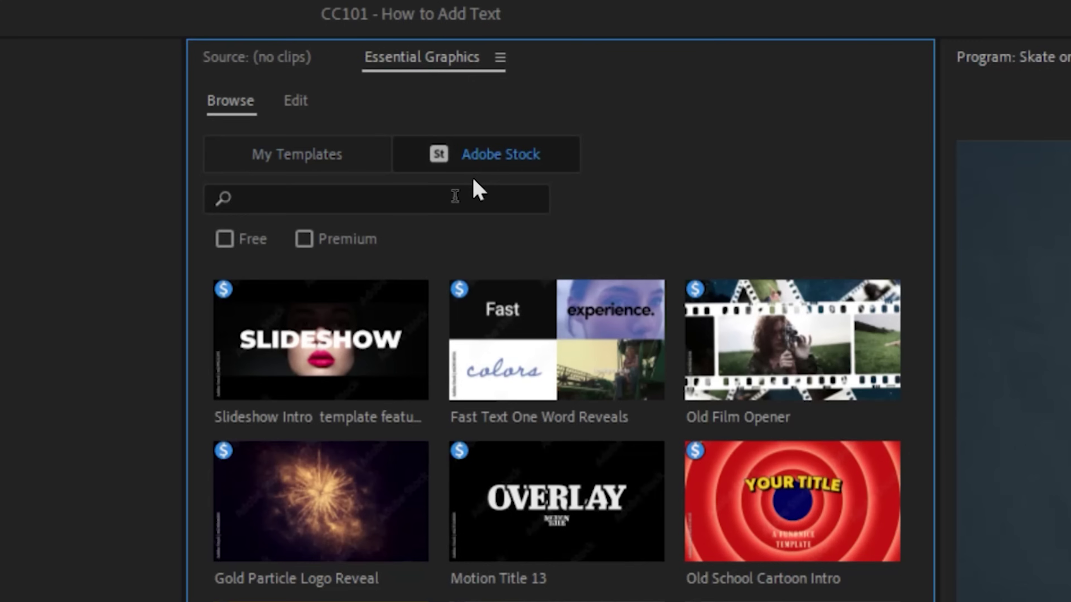
pyautogui.write('liquid title')
pyautogui.press('Return')
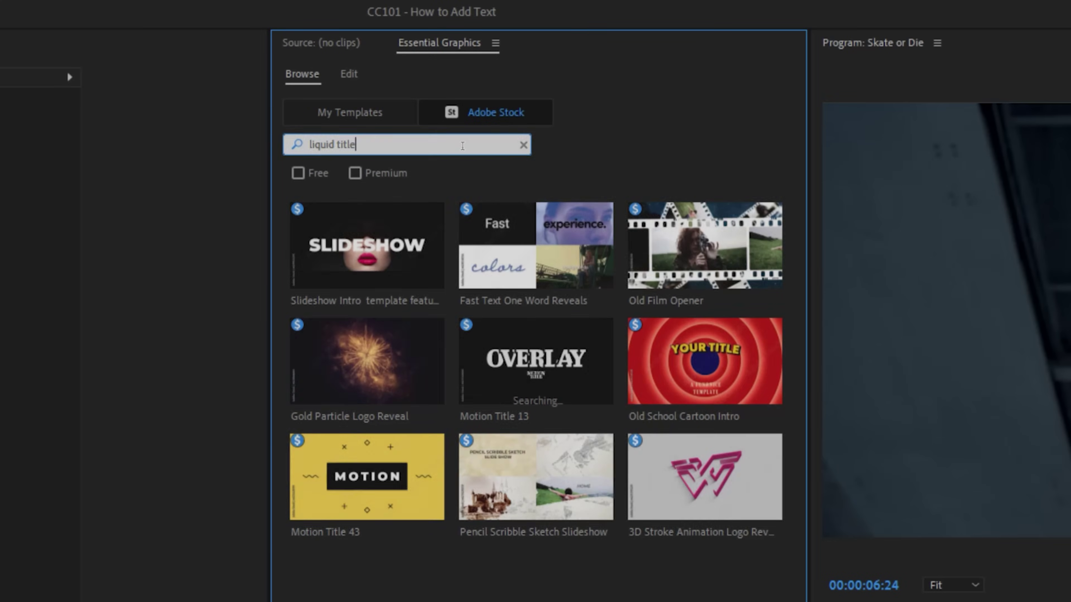
pyautogui.click(304, 178)
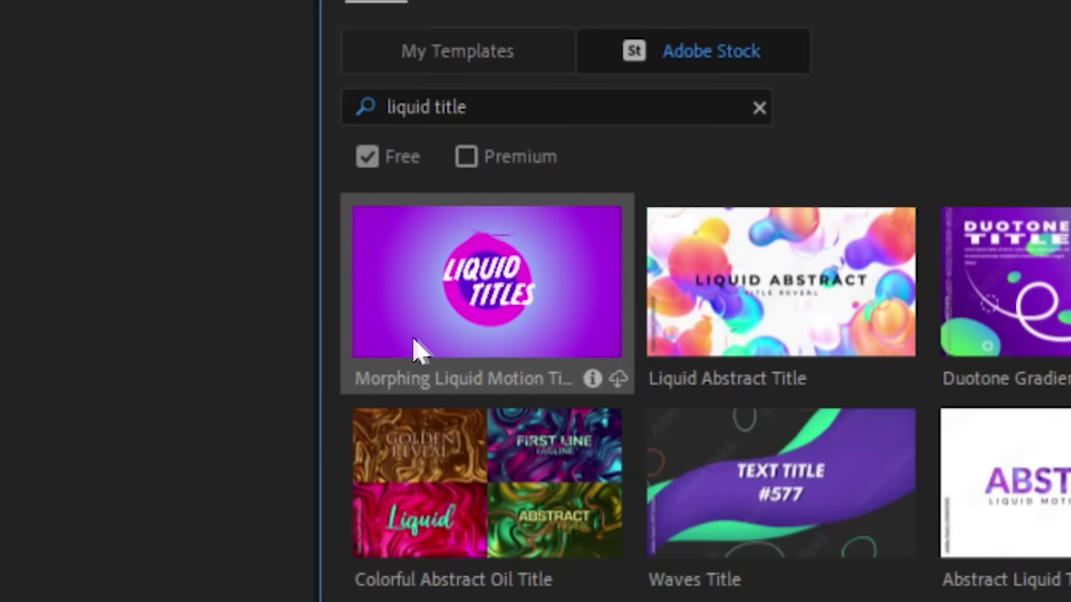
pyautogui.moveTo(447, 346); pyautogui.dragTo(479, 331)
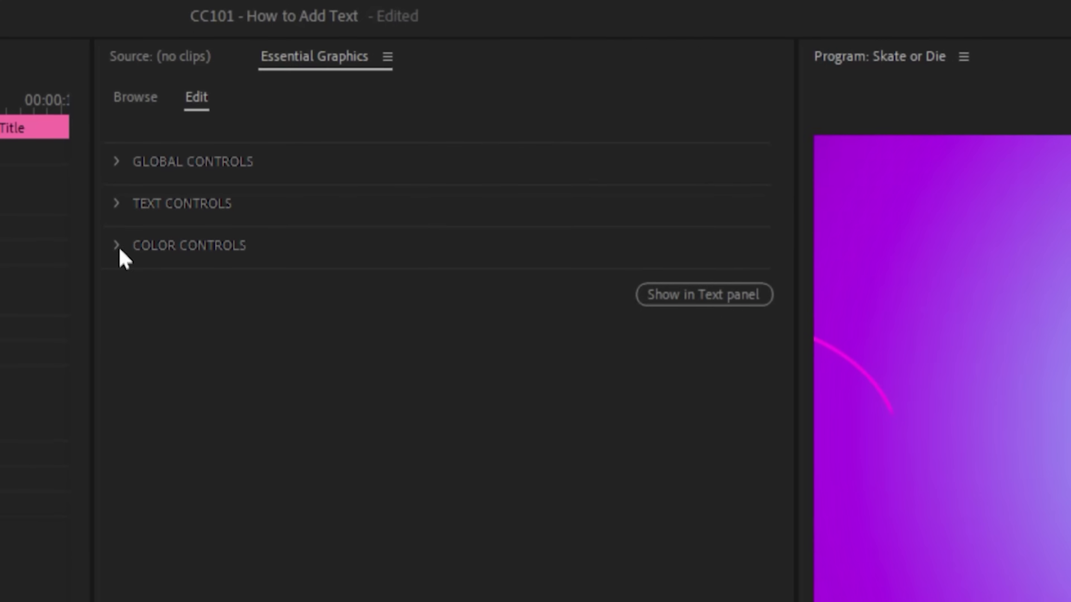
# Step: Change the liquid title's text to SKATE OR DIE / THE MOVIE and one liquid colour to cyan 00C6FF
pyautogui.click(119, 249)
pyautogui.click(119, 184)
pyautogui.click(118, 135)
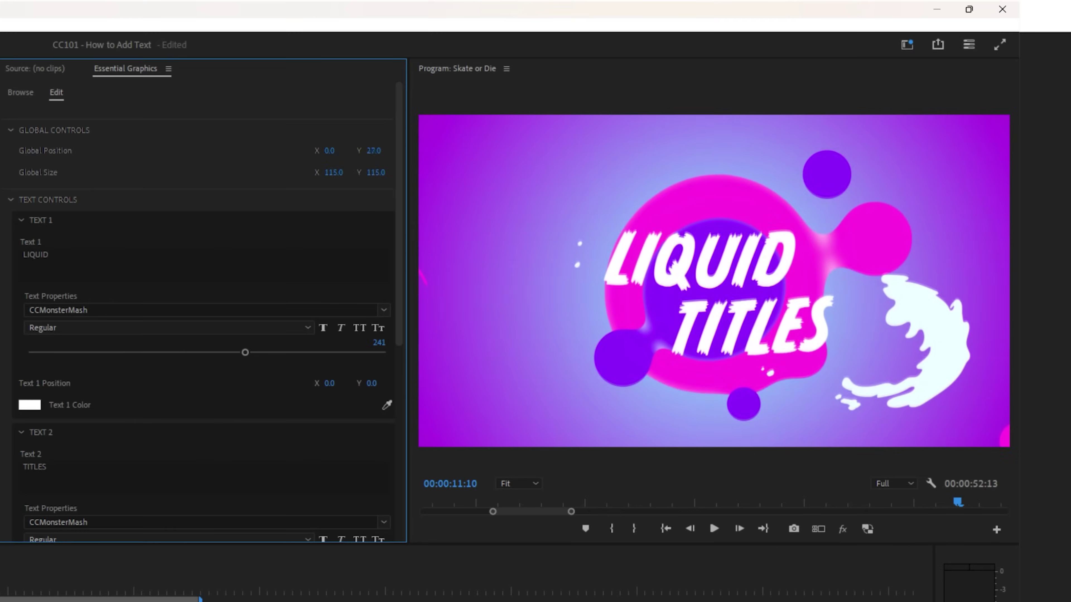
pyautogui.click(291, 480)
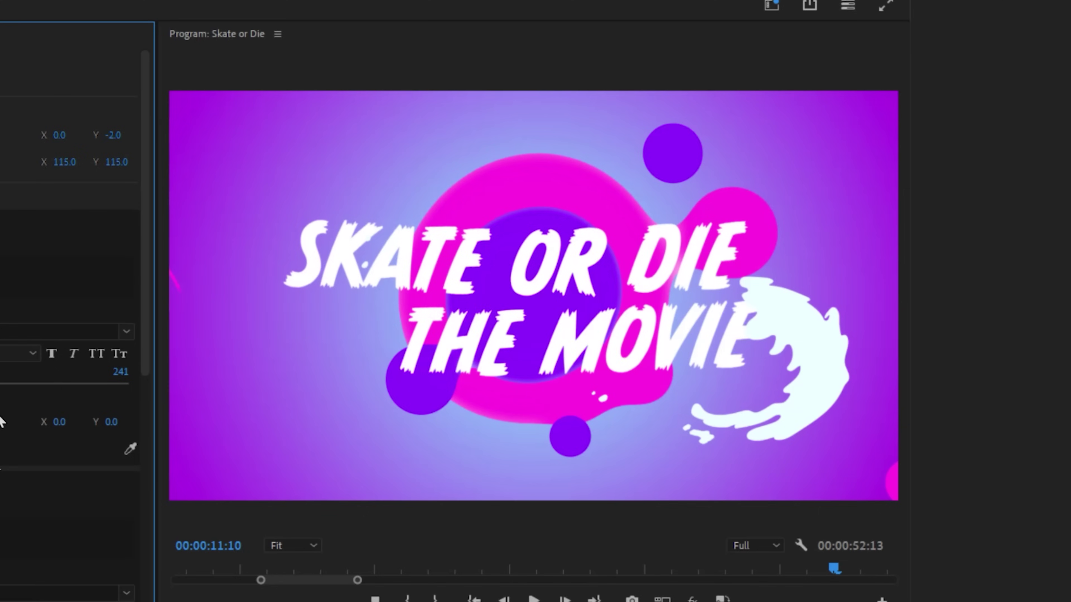
pyautogui.scroll(-3, 1, 422)
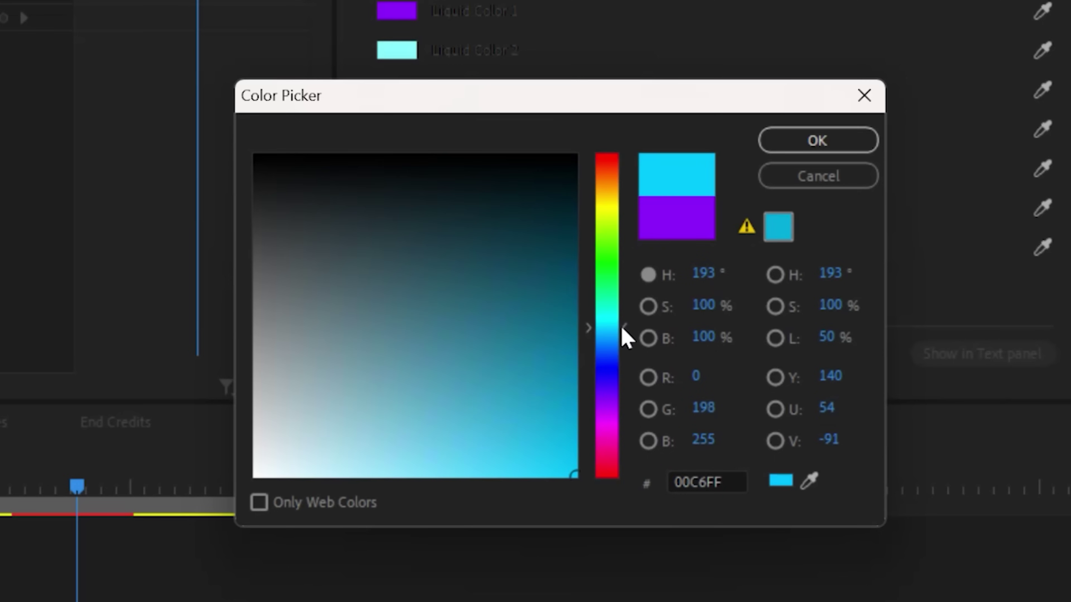
pyautogui.click(792, 140)
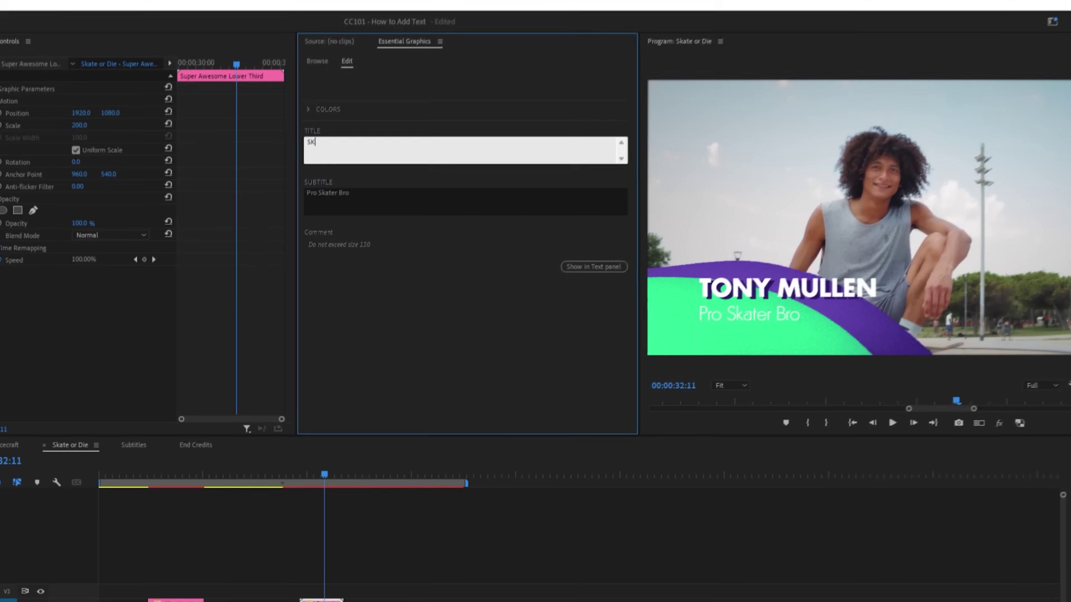
# Step: Move the Color 4 property higher in the template's editable property list
pyautogui.write('D')
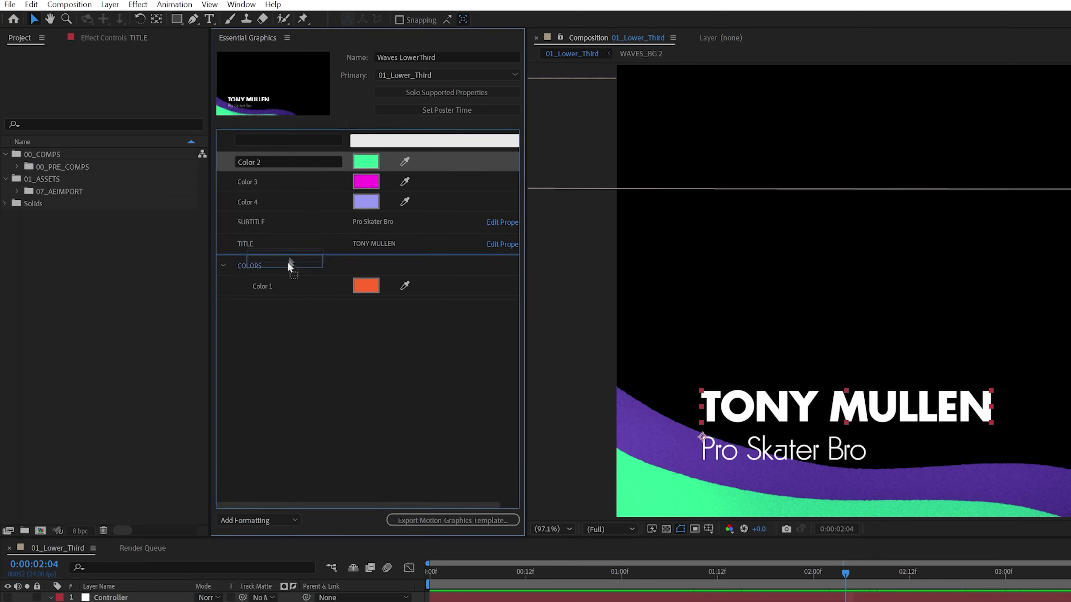
pyautogui.moveTo(291, 265); pyautogui.dragTo(283, 232)
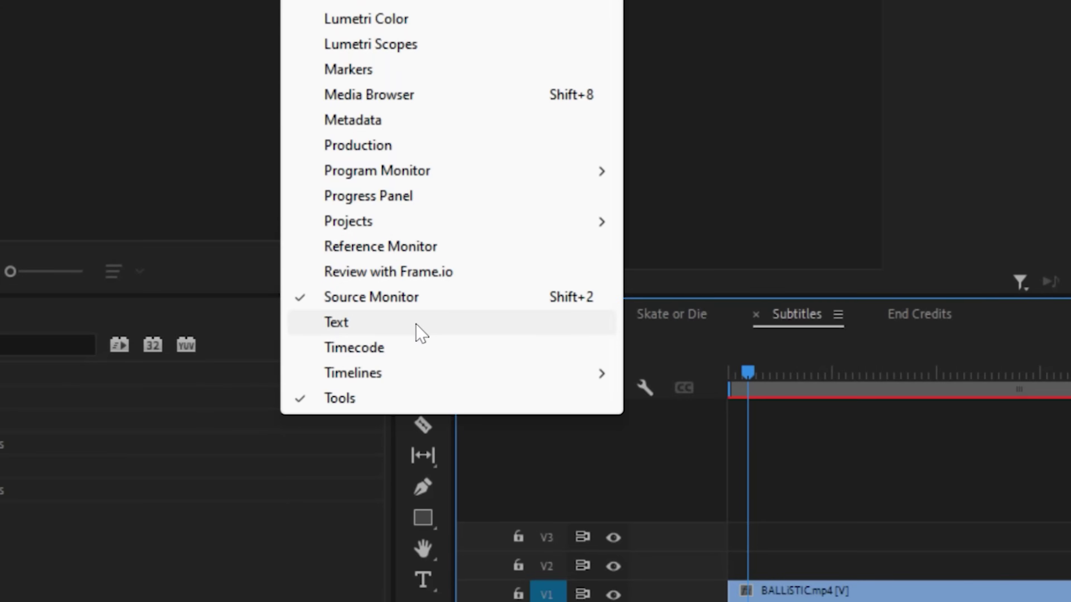
# Step: Transcribe the Subtitles sequence's dialogue with Audio 1 as the source track
pyautogui.click(162, 348)
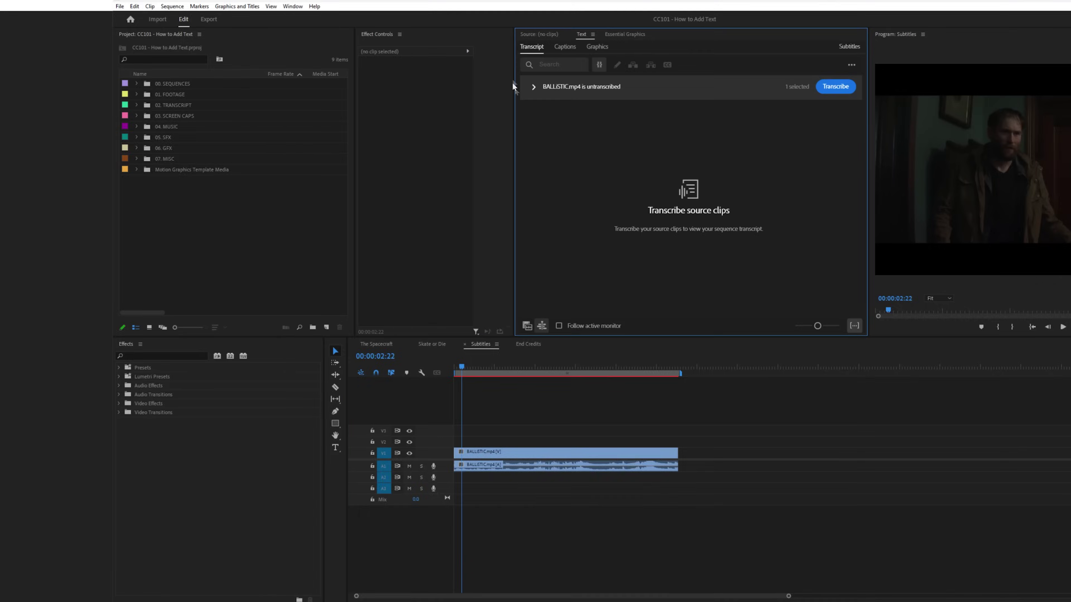
pyautogui.click(843, 72)
pyautogui.click(774, 216)
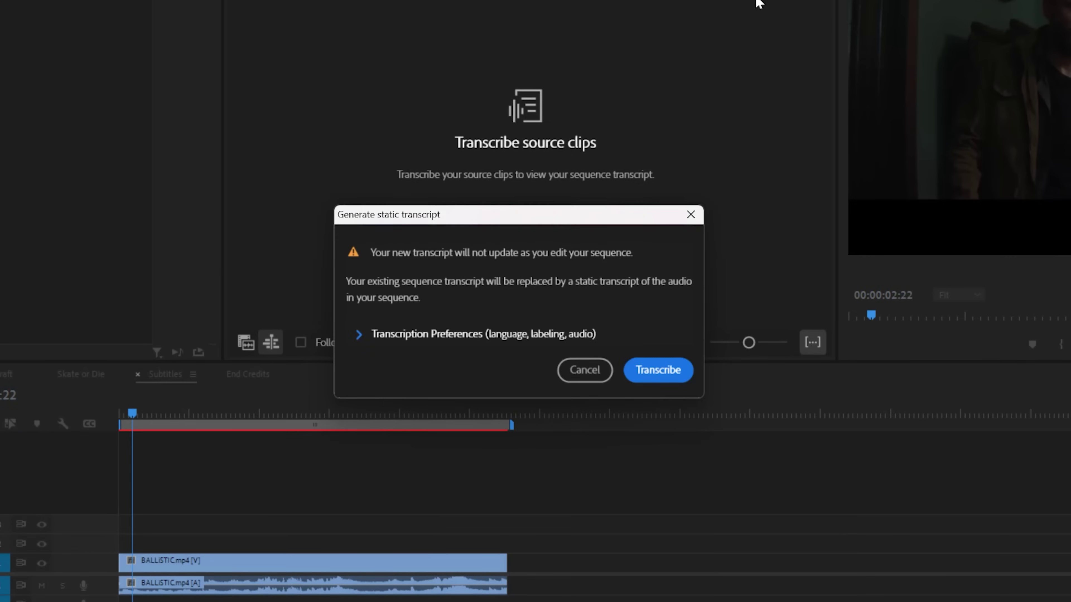
pyautogui.click(342, 580)
pyautogui.click(430, 418)
pyautogui.click(423, 475)
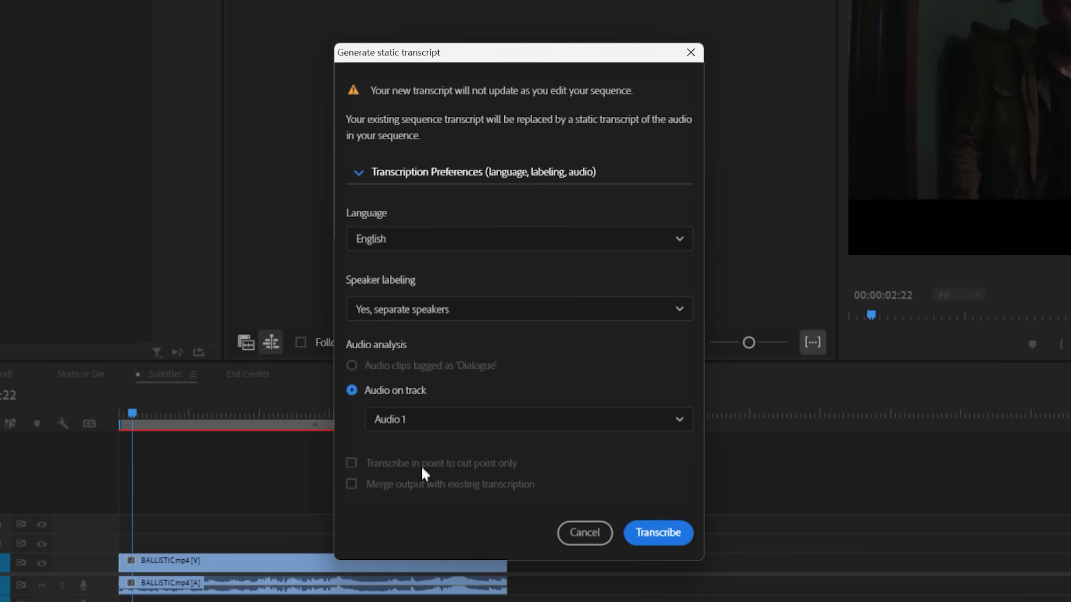
pyautogui.click(666, 536)
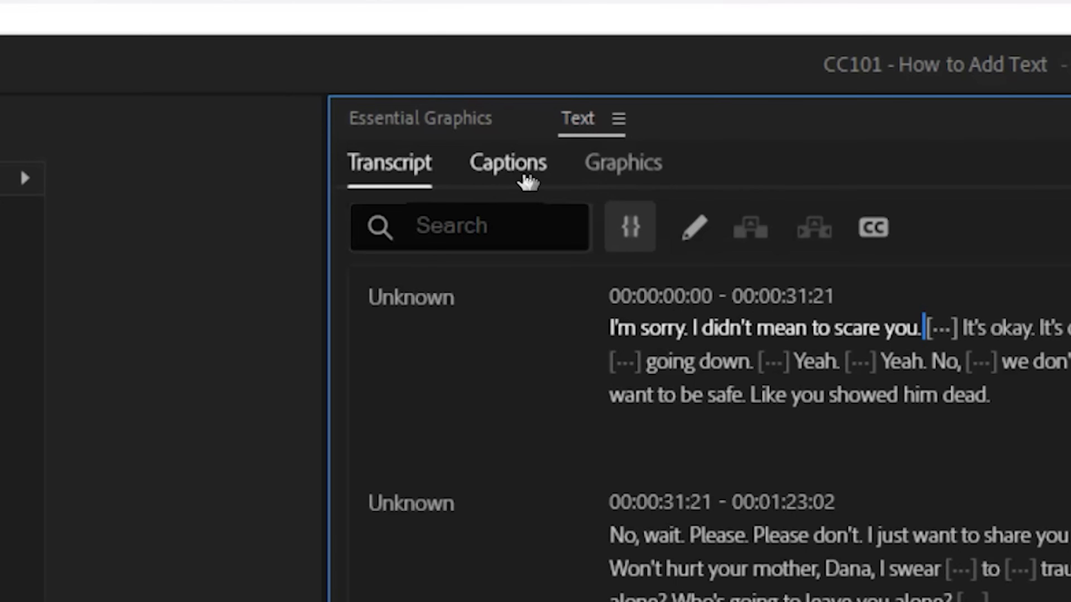
pyautogui.click(528, 179)
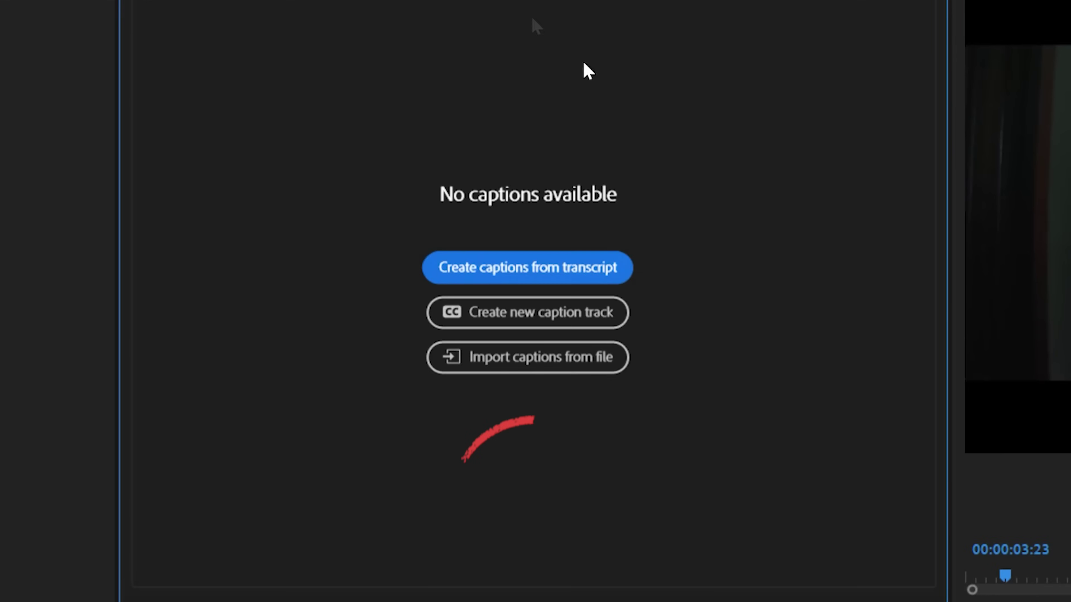
# Step: Create captions from the transcript using the Subtitle default preset
pyautogui.click(547, 281)
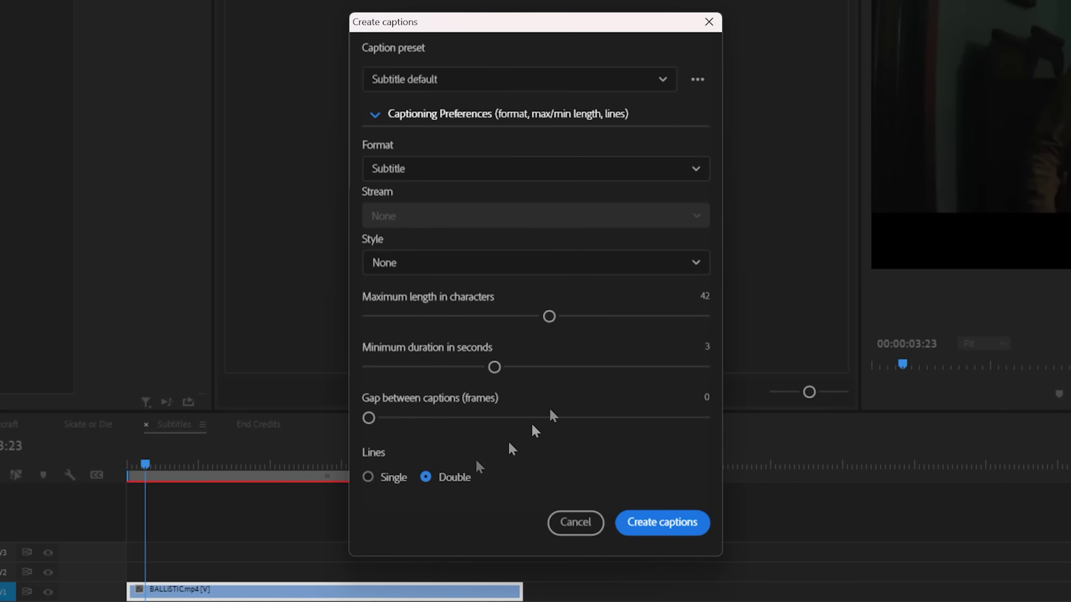
pyautogui.click(702, 528)
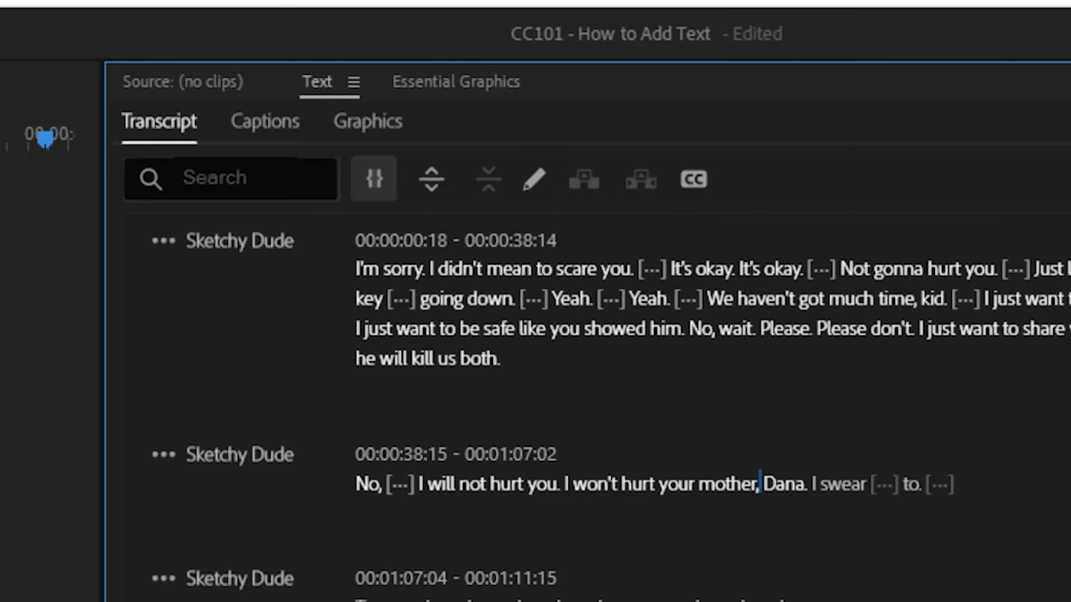
# Step: Replace every 'okay' in the transcript with 'OK' and bring up the Export options
pyautogui.write('okay')
pyautogui.click(179, 237)
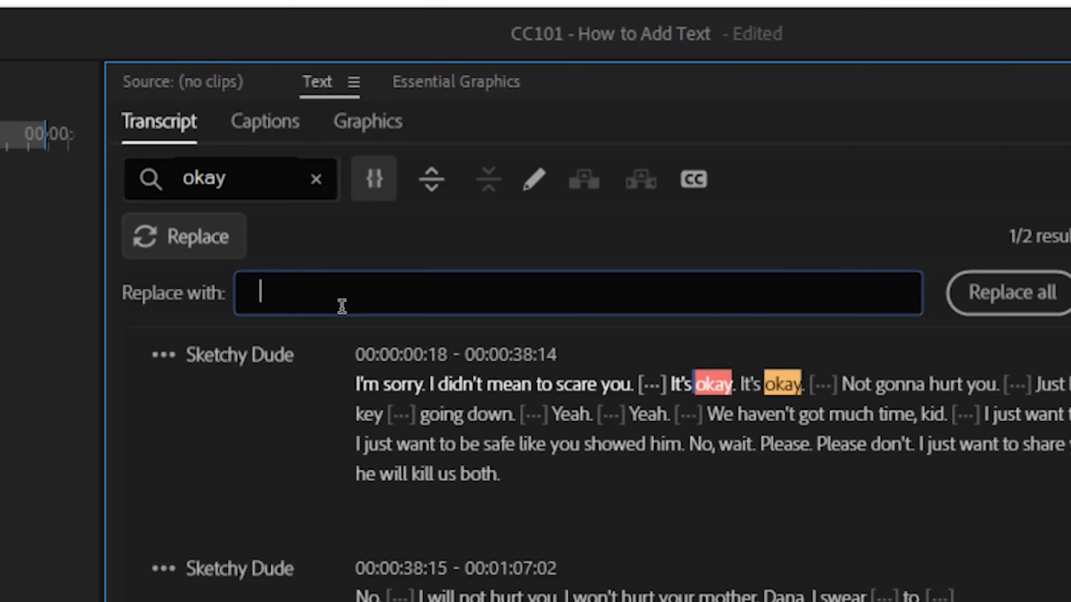
pyautogui.write('OK')
pyautogui.click(997, 292)
pyautogui.click(956, 177)
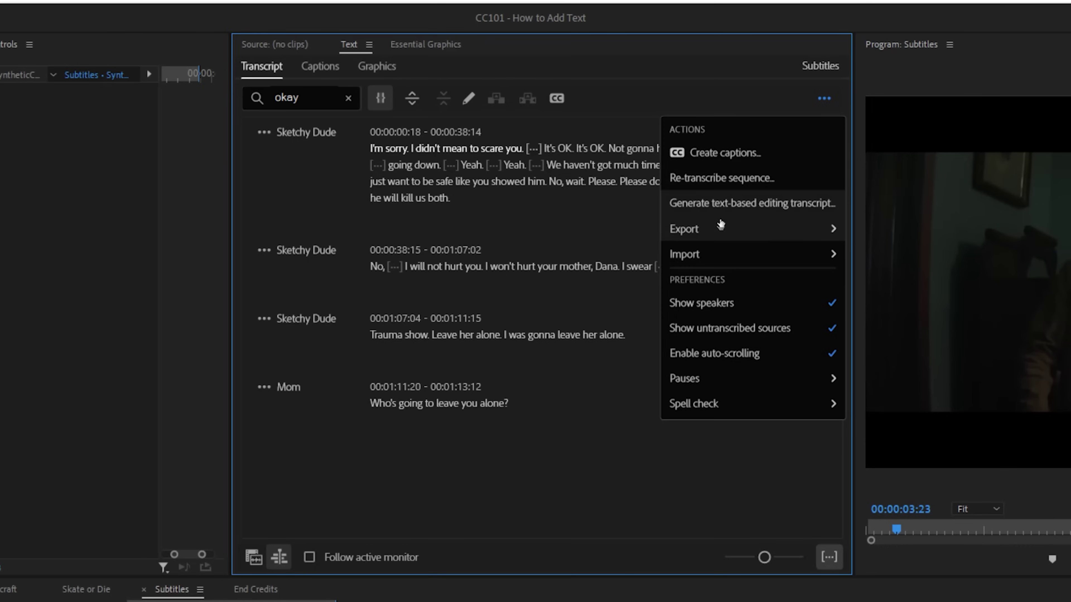
pyautogui.moveTo(721, 226)
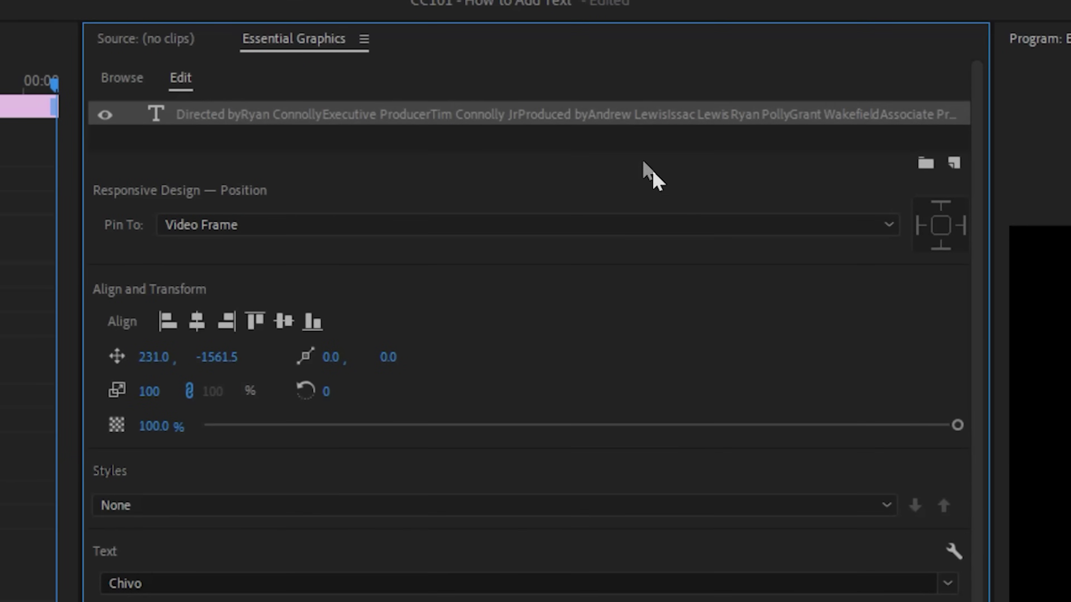
# Step: Show the credits graphic's Roll and timing options in Essential Graphics
pyautogui.click(509, 145)
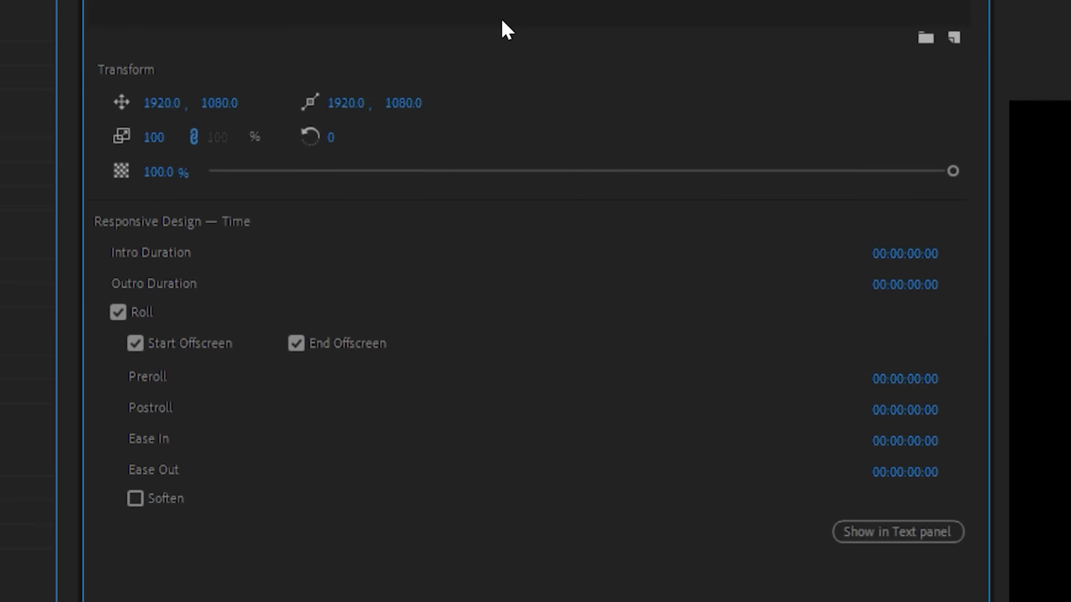